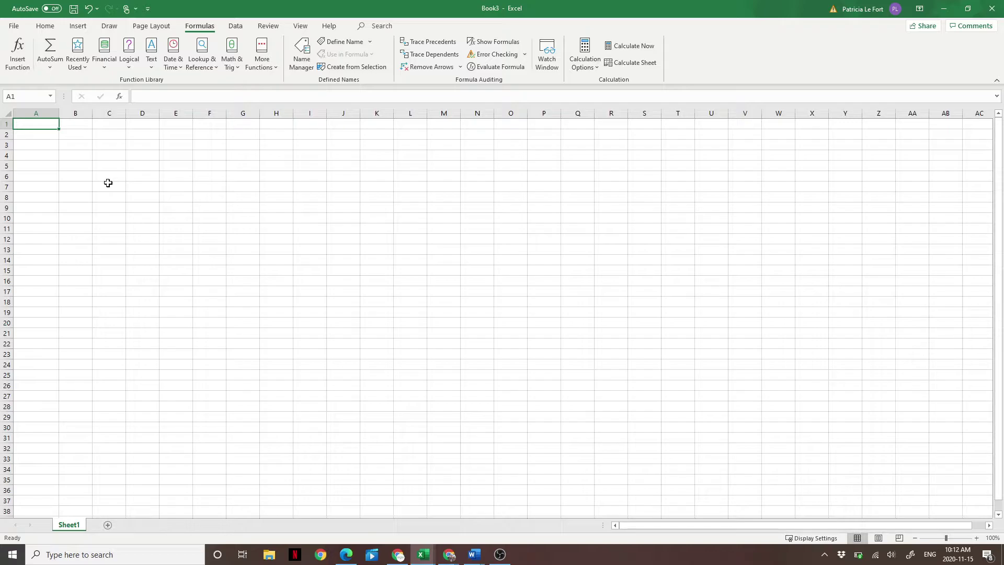
Insert the NPER function into cell A1 from the Financial functions list
{"action": "left_click", "coordinate": [102, 66]}
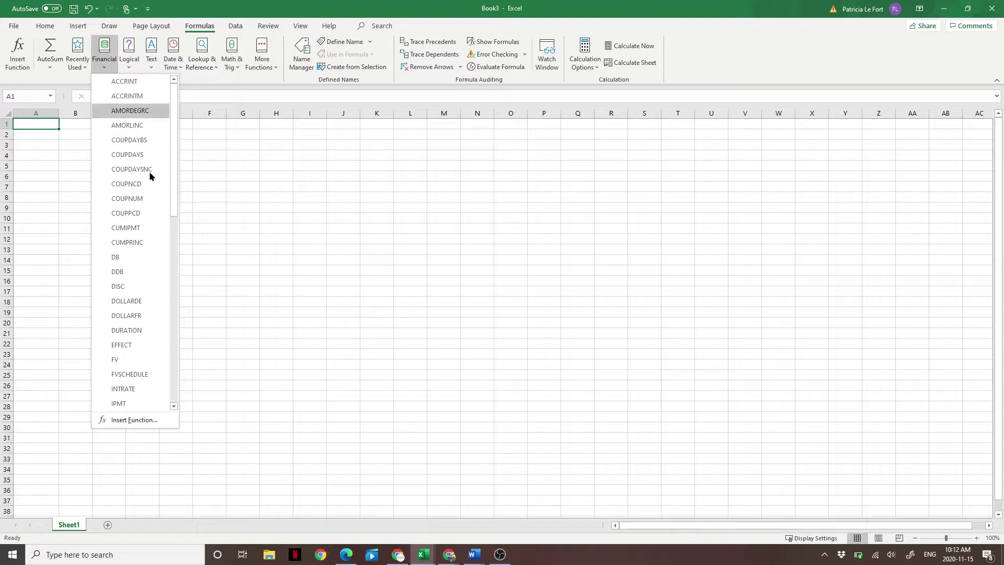
{"action": "scroll", "coordinate": [128, 202], "scroll_direction": "down", "scroll_amount": 10}
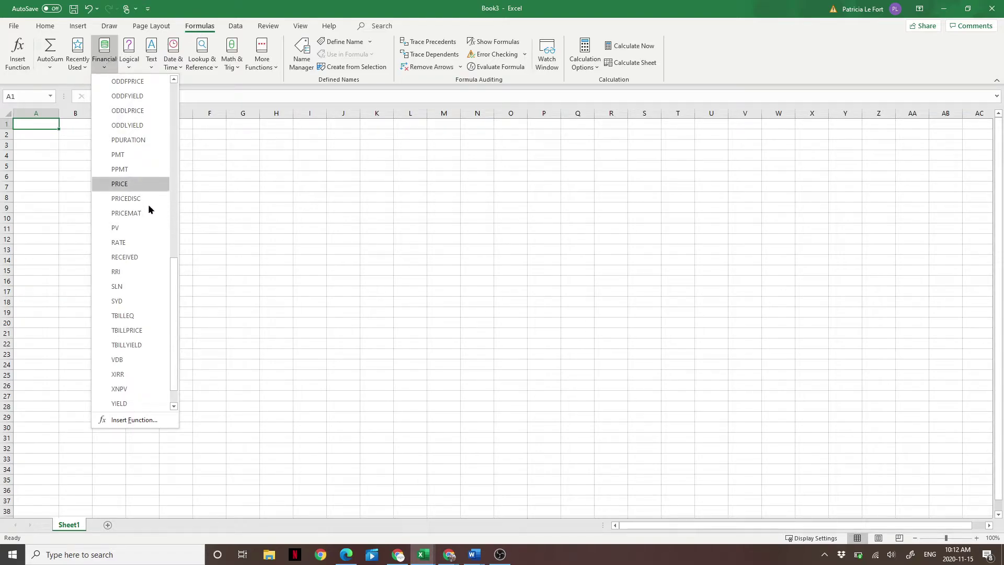
{"action": "scroll", "coordinate": [149, 251], "scroll_direction": "down", "scroll_amount": 1}
{"action": "scroll", "coordinate": [133, 184], "scroll_direction": "up", "scroll_amount": 11}
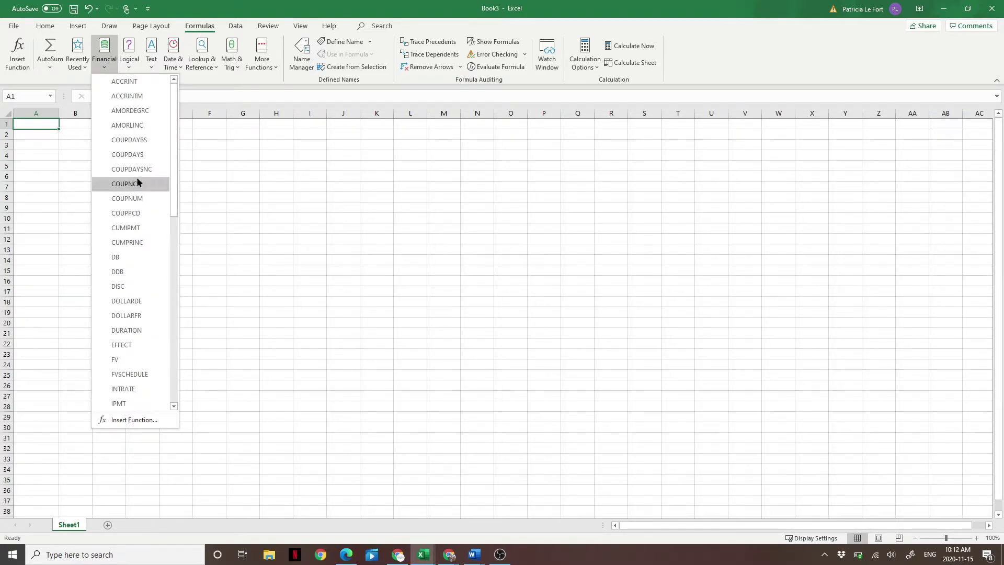
{"action": "scroll", "coordinate": [131, 313], "scroll_direction": "down", "scroll_amount": 5}
{"action": "left_click", "coordinate": [133, 337]}
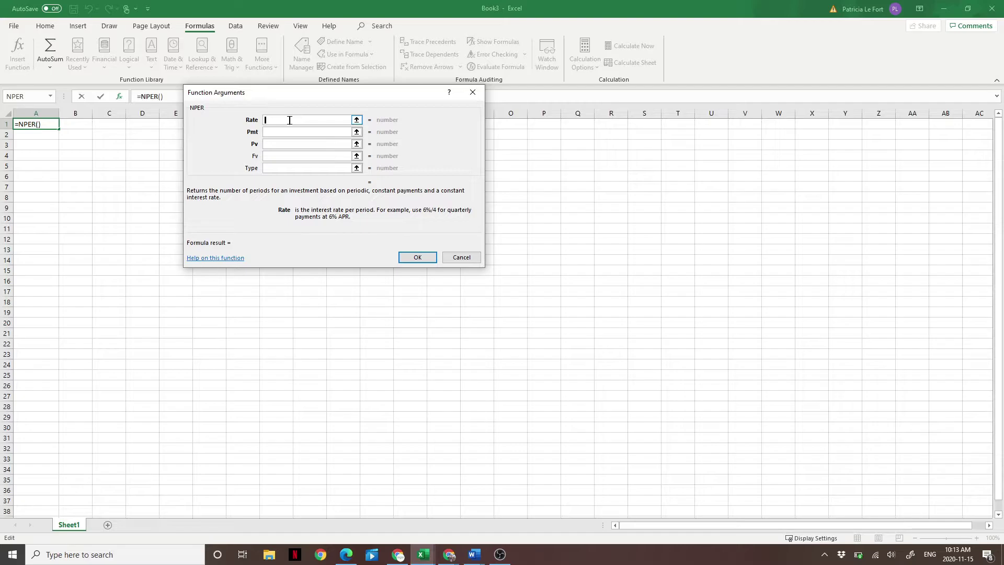
Enter Rate 4%/12 and Pmt 5000, and start the Pv value with a minus sign
{"action": "type", "text": "4%/12"}
{"action": "left_click", "coordinate": [287, 132]}
{"action": "left_click", "coordinate": [285, 131]}
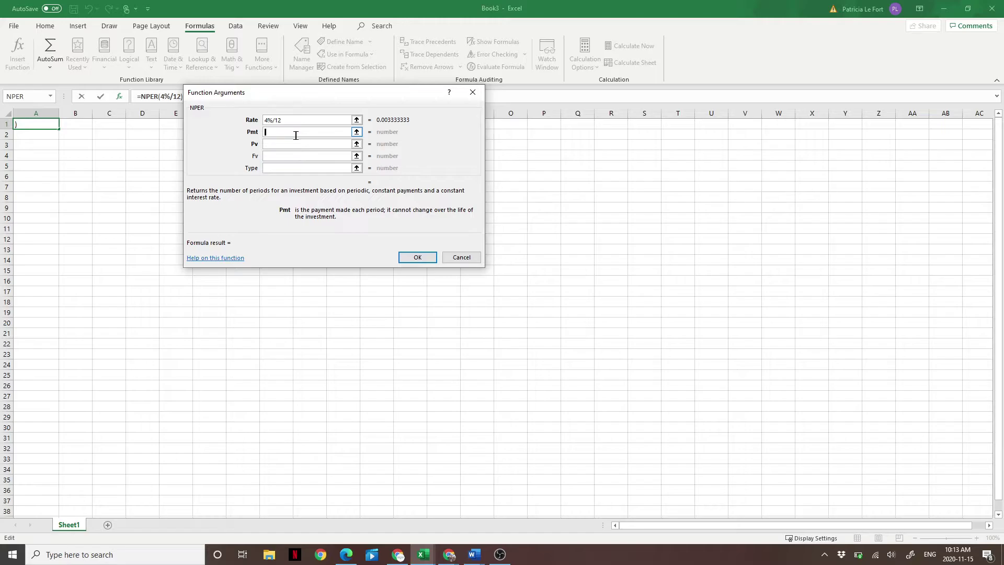
{"action": "type", "text": "5000"}
{"action": "left_click", "coordinate": [283, 144]}
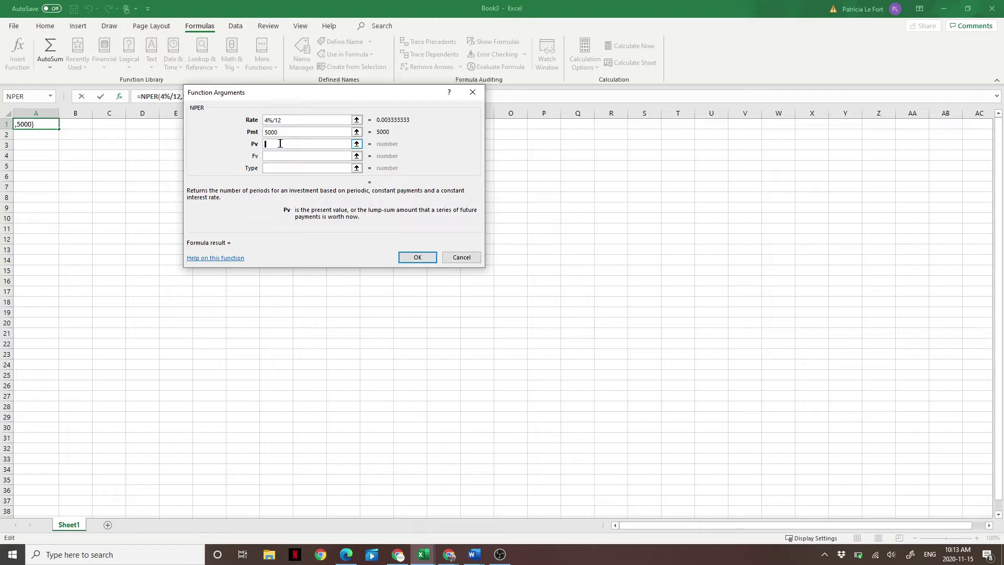
{"action": "type", "text": "-"}
{"action": "left_click", "coordinate": [306, 155]}
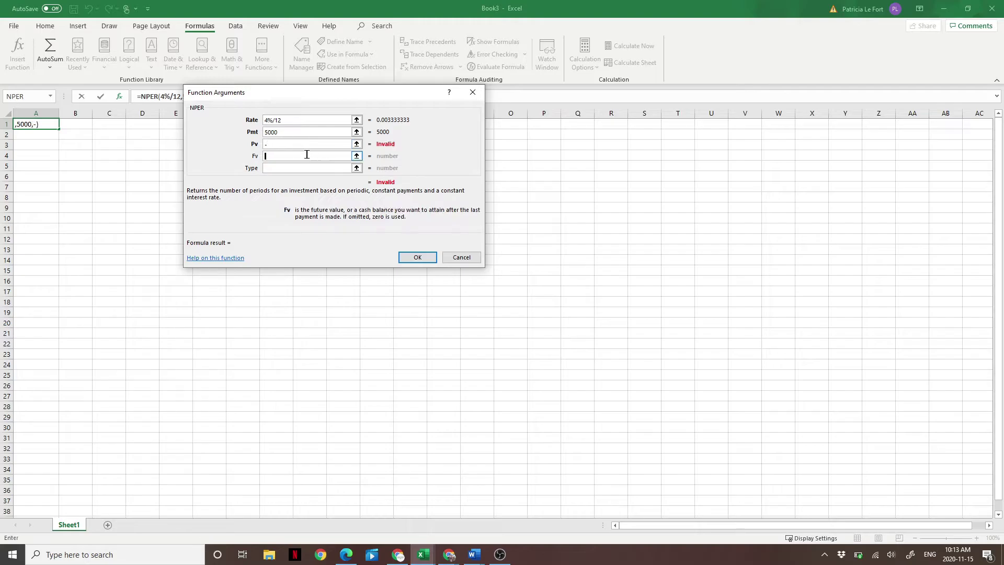
{"action": "left_click", "coordinate": [304, 144]}
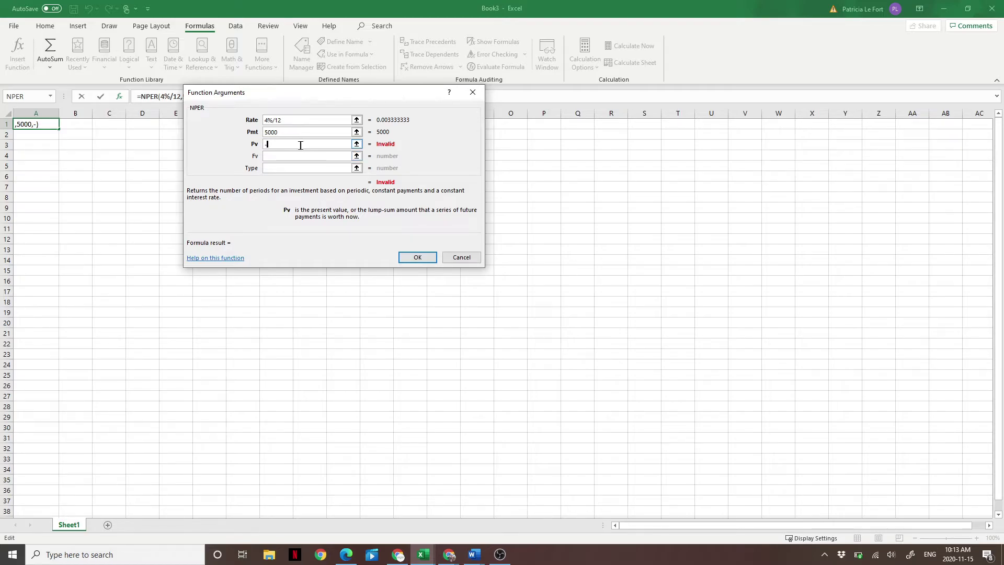
Finish with Pv -1000000 and Fv 0, and confirm to get 330.1326881 months
{"action": "key", "text": "Tab"}
{"action": "type", "text": "1000000"}
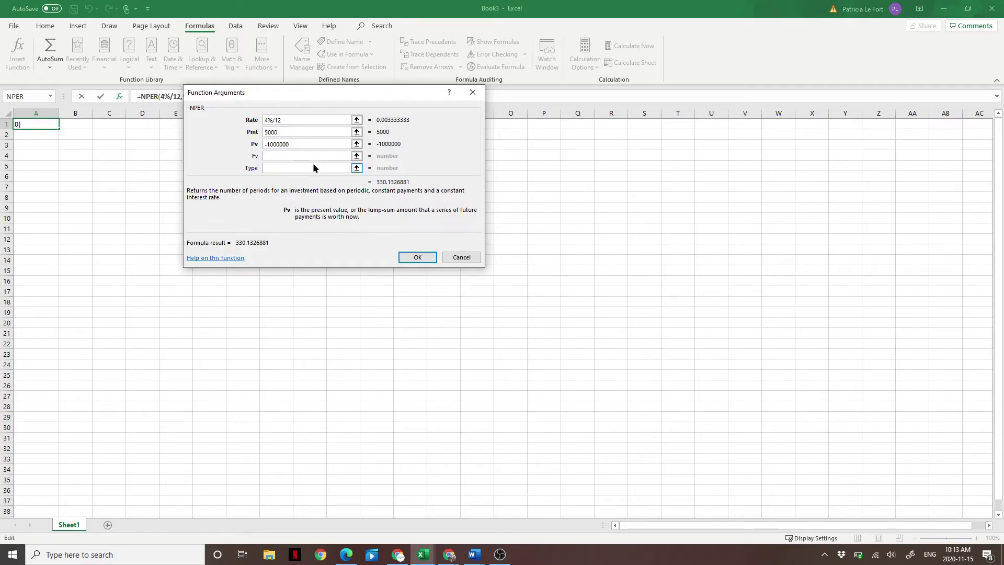
{"action": "left_click", "coordinate": [304, 154]}
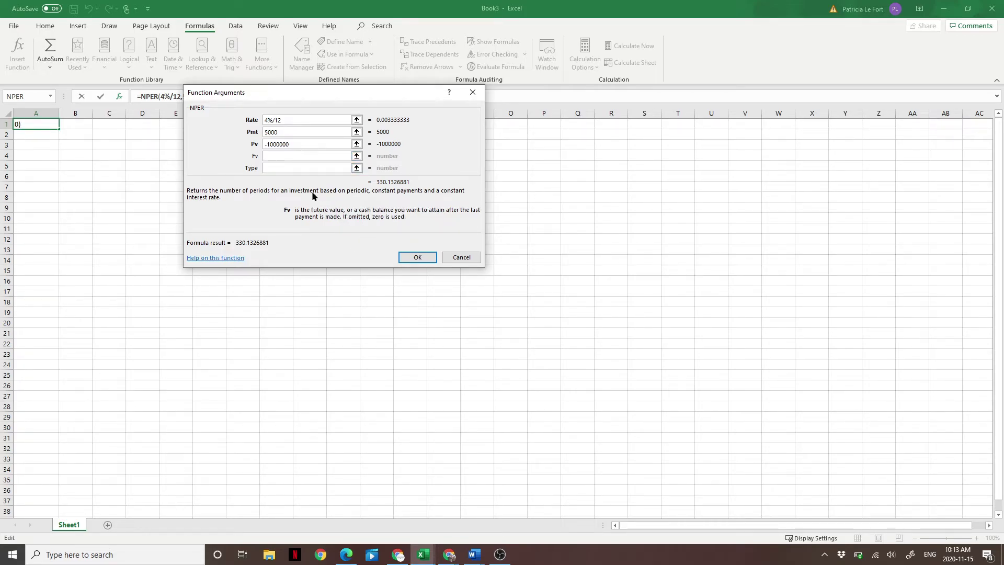
{"action": "type", "text": "0"}
{"action": "left_click", "coordinate": [305, 144]}
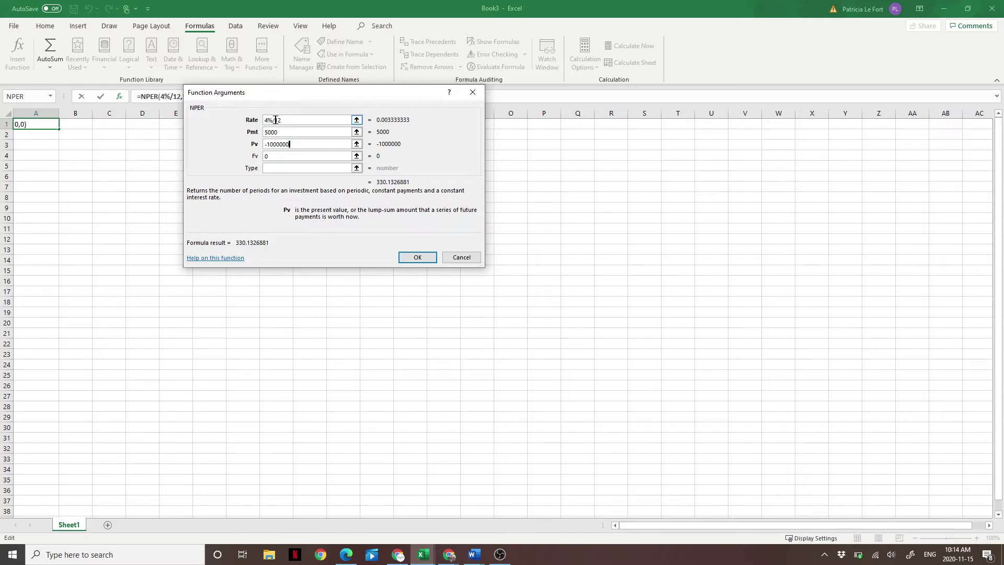
{"action": "left_click", "coordinate": [297, 168]}
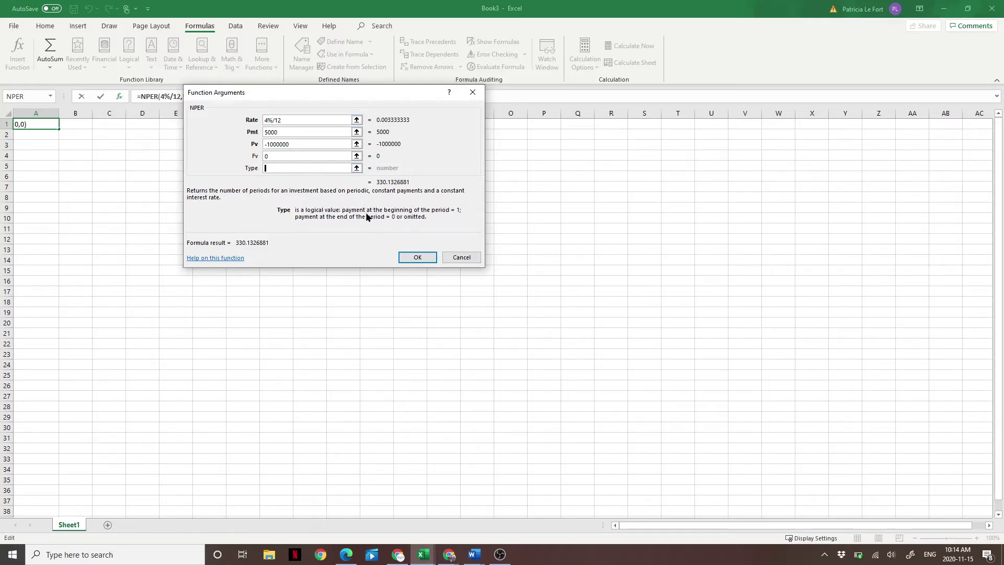
{"action": "left_click", "coordinate": [414, 256]}
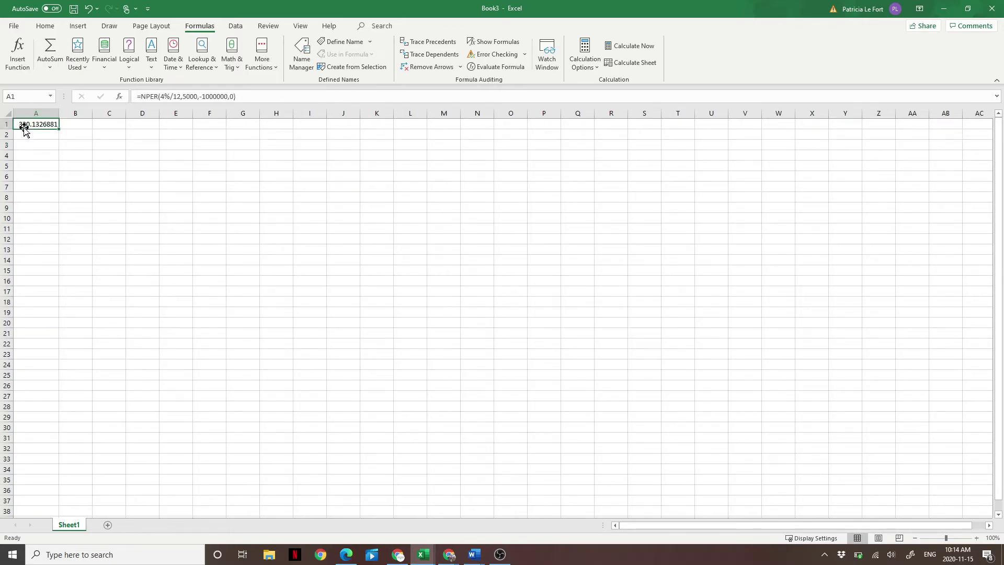
{"action": "left_click", "coordinate": [79, 127]}
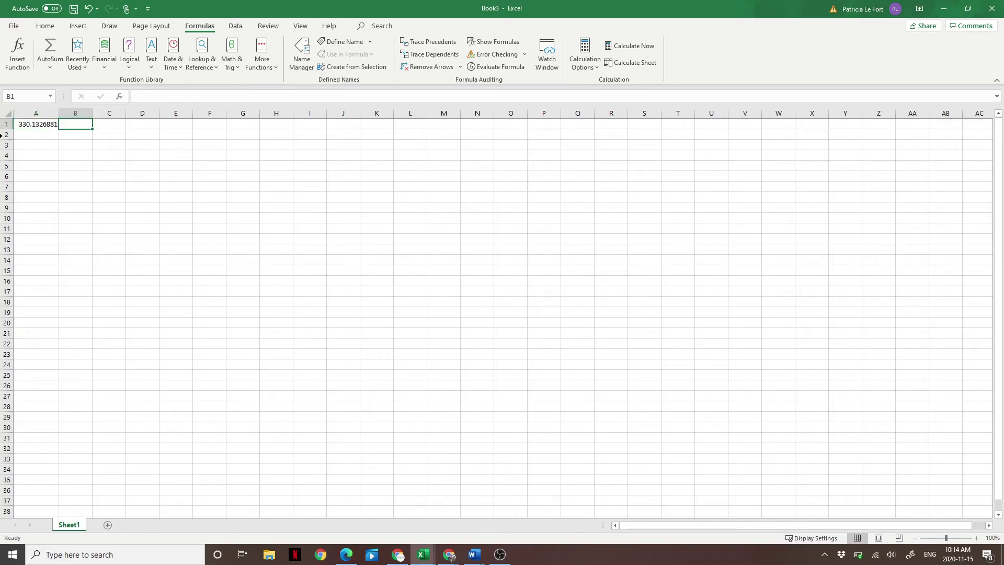
{"action": "type", "text": "="}
{"action": "left_click", "coordinate": [33, 127]}
{"action": "type", "text": "/12"}
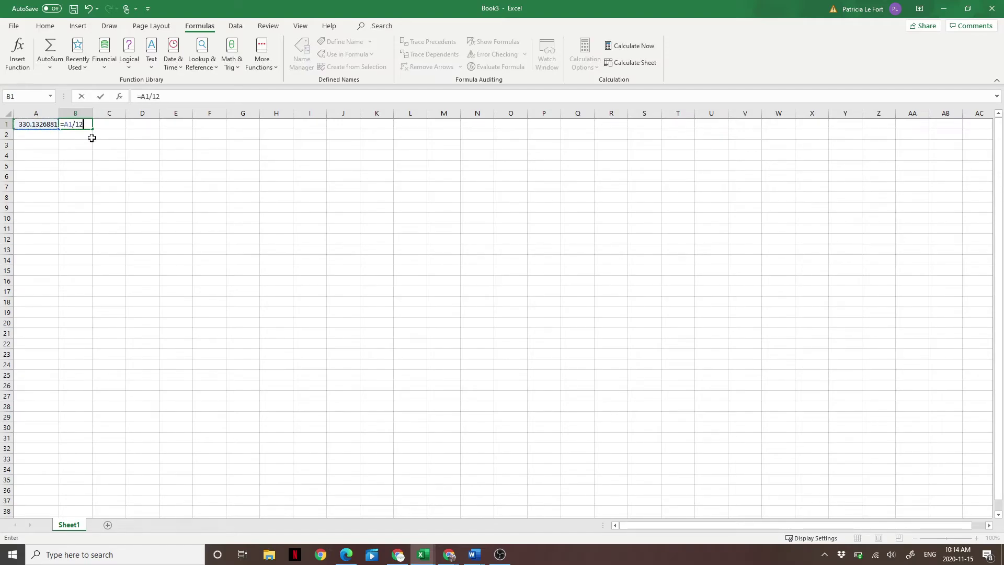
{"action": "key", "text": "Return"}
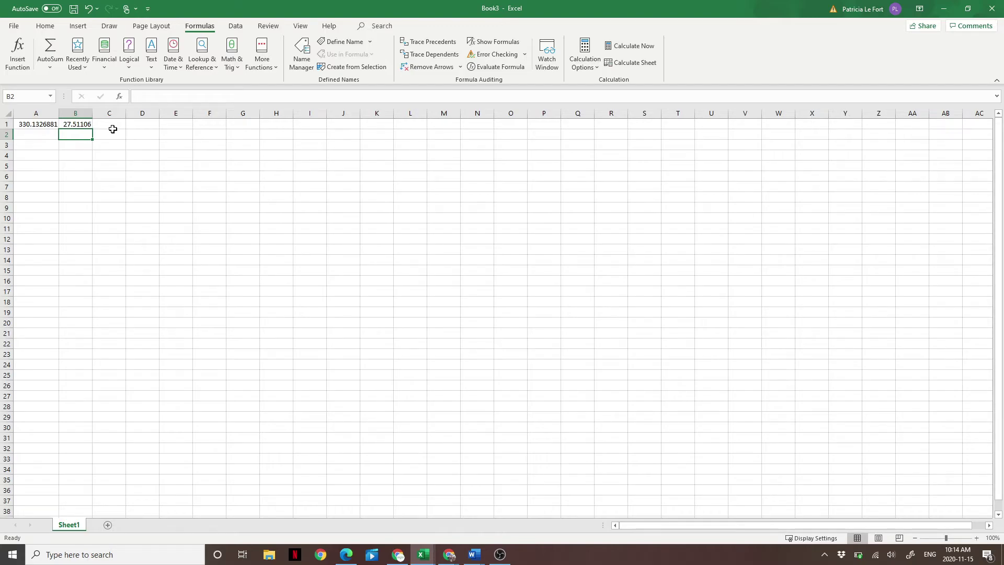
{"action": "left_click", "coordinate": [75, 126]}
{"action": "key", "text": "BackSpace"}
{"action": "left_click", "coordinate": [52, 124]}
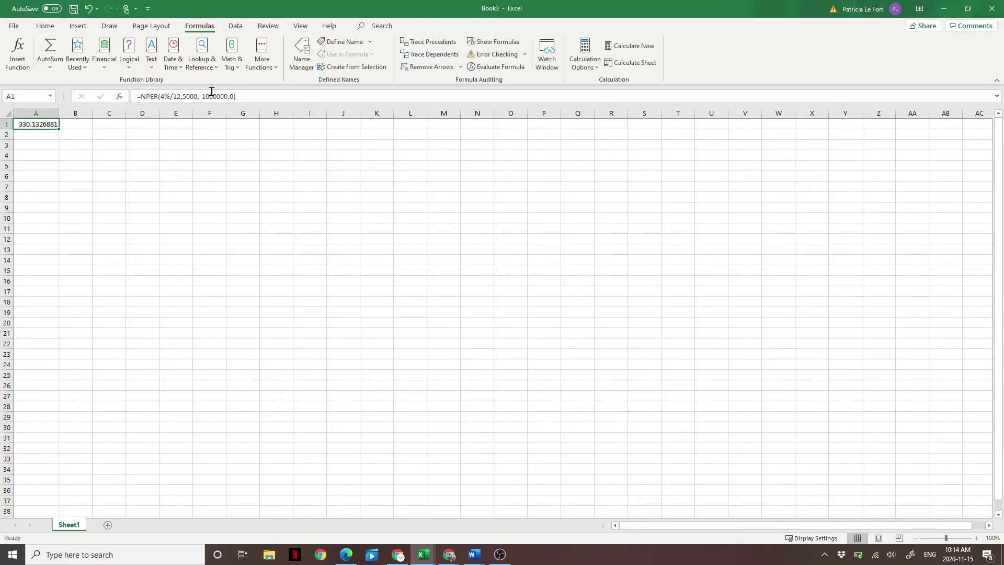
Reopen A1's NPER arguments and change the rate from 4%/12 to 1%/12
{"action": "left_click", "coordinate": [107, 68]}
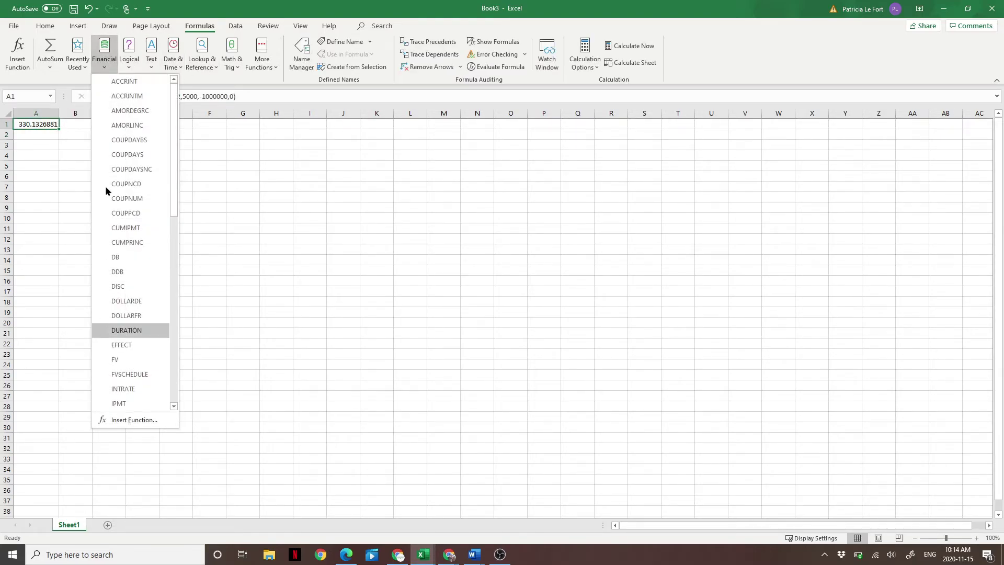
{"action": "key", "text": "Escape"}
{"action": "left_click", "coordinate": [119, 96]}
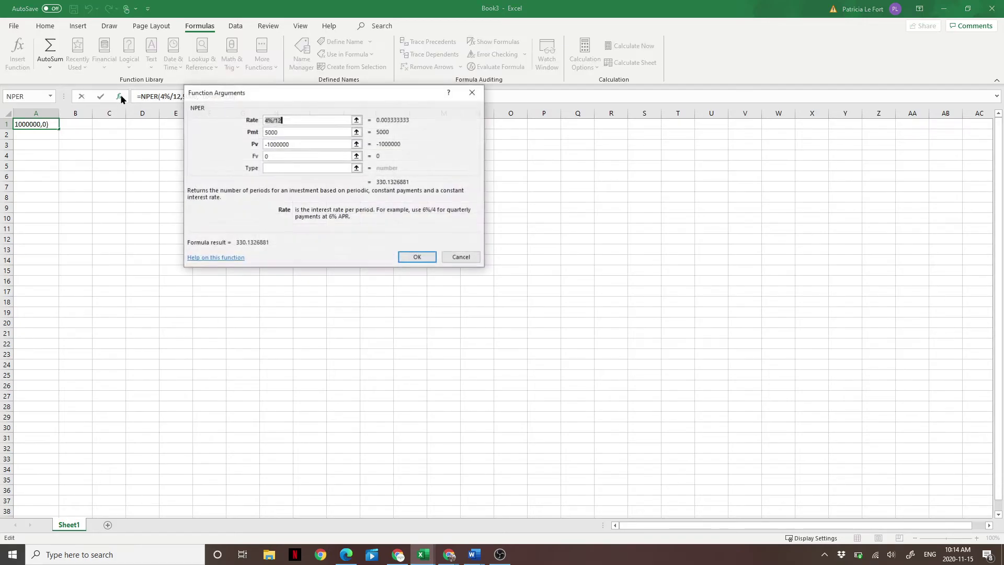
{"action": "left_click", "coordinate": [310, 120]}
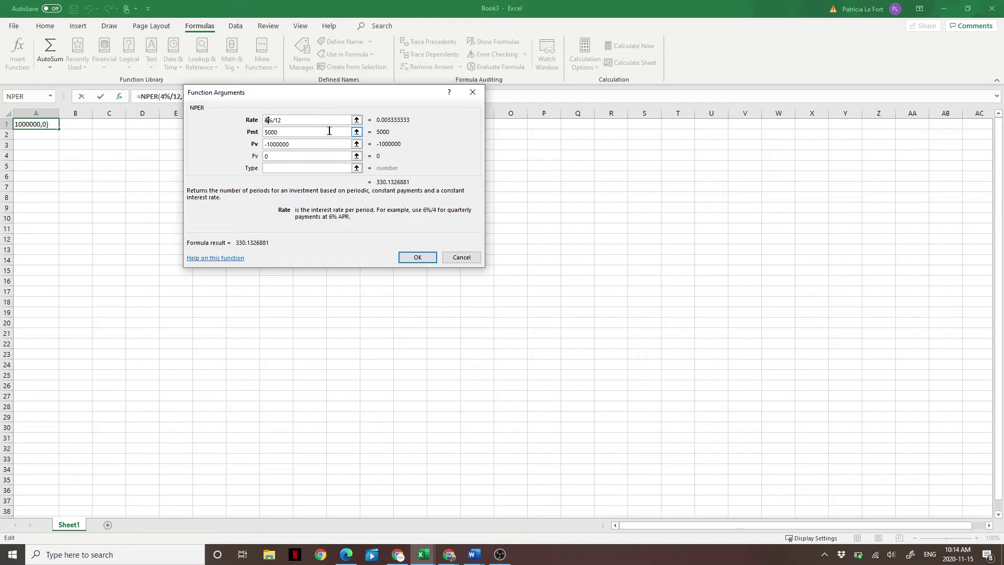
{"action": "key", "text": "BackSpace"}
{"action": "type", "text": "1"}
Change the present value to -60000 and confirm, giving 12.06542749 months
{"action": "left_click", "coordinate": [303, 132]}
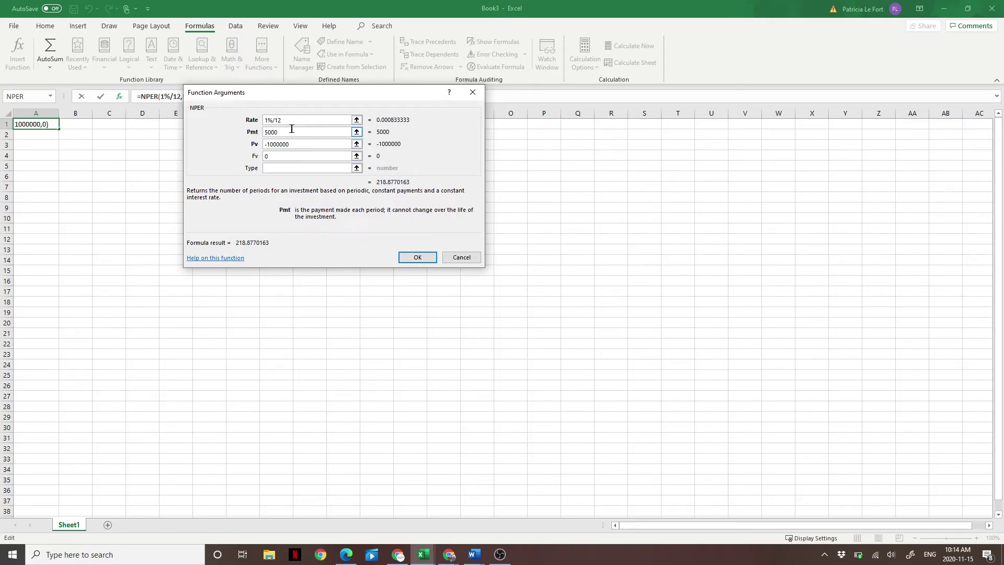
{"action": "double_click", "coordinate": [270, 131]}
{"action": "left_click", "coordinate": [301, 144]}
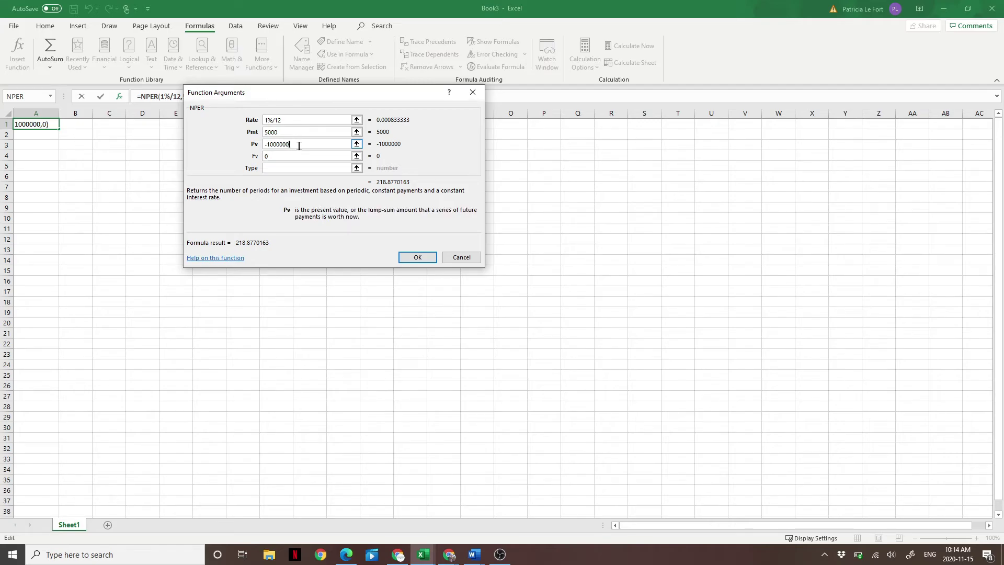
{"action": "double_click", "coordinate": [272, 144]}
{"action": "key", "text": "BackSpace"}
{"action": "key", "text": "BackSpace"}
{"action": "key", "text": "BackSpace"}
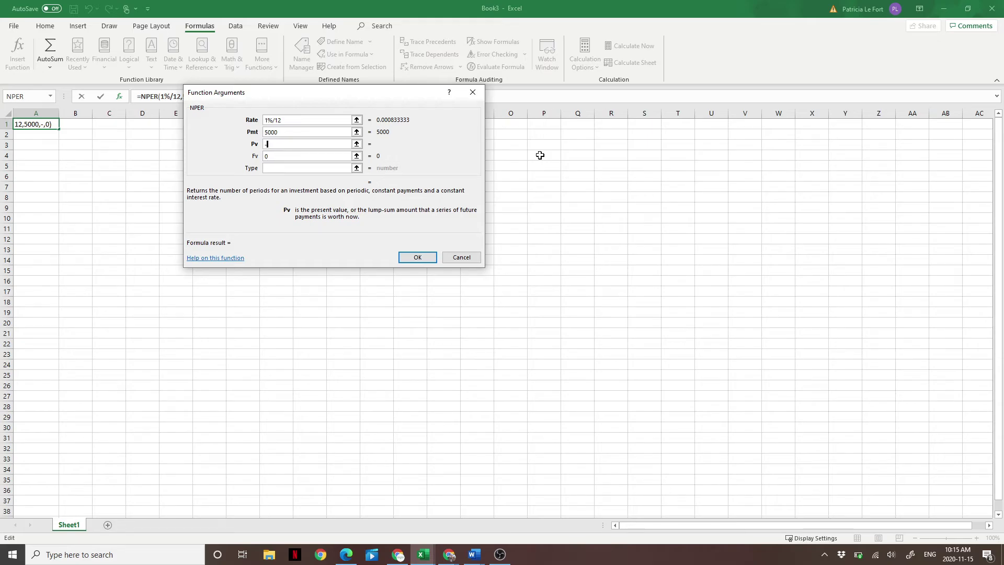
{"action": "type", "text": "6000"}
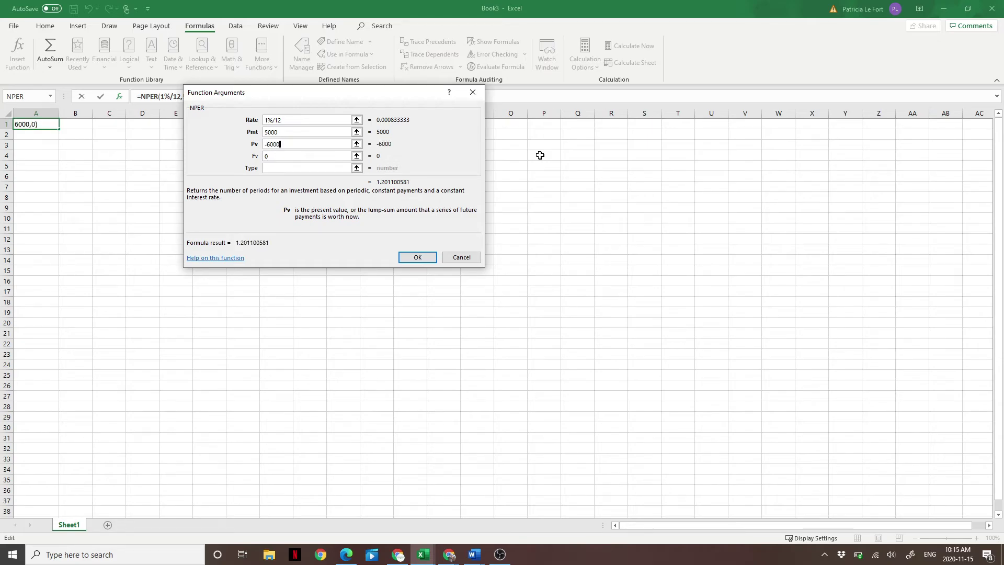
{"action": "type", "text": "0"}
{"action": "left_click", "coordinate": [331, 155]}
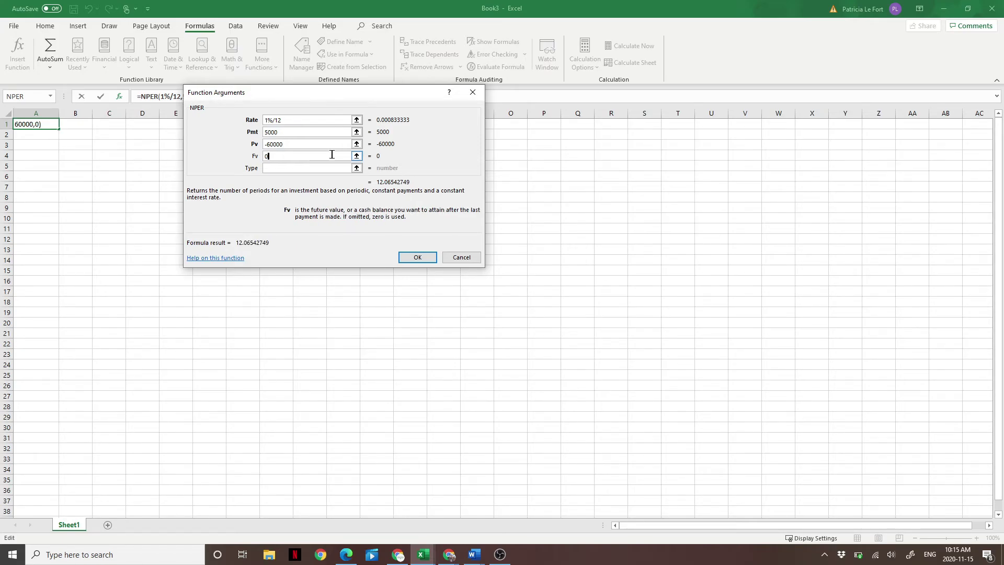
{"action": "type", "text": "0"}
{"action": "left_click", "coordinate": [410, 259]}
{"action": "left_click", "coordinate": [278, 168]}
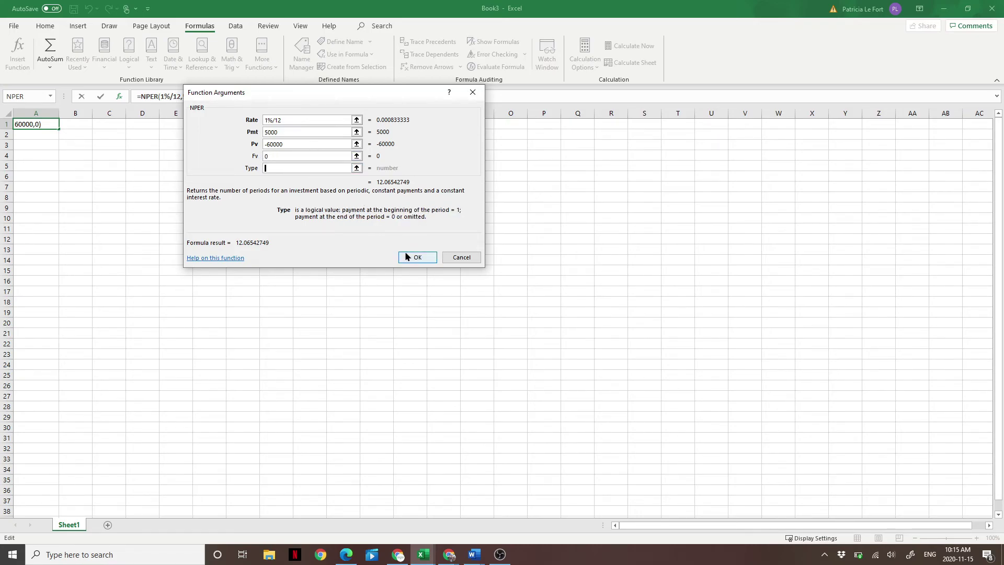
{"action": "left_click", "coordinate": [416, 258]}
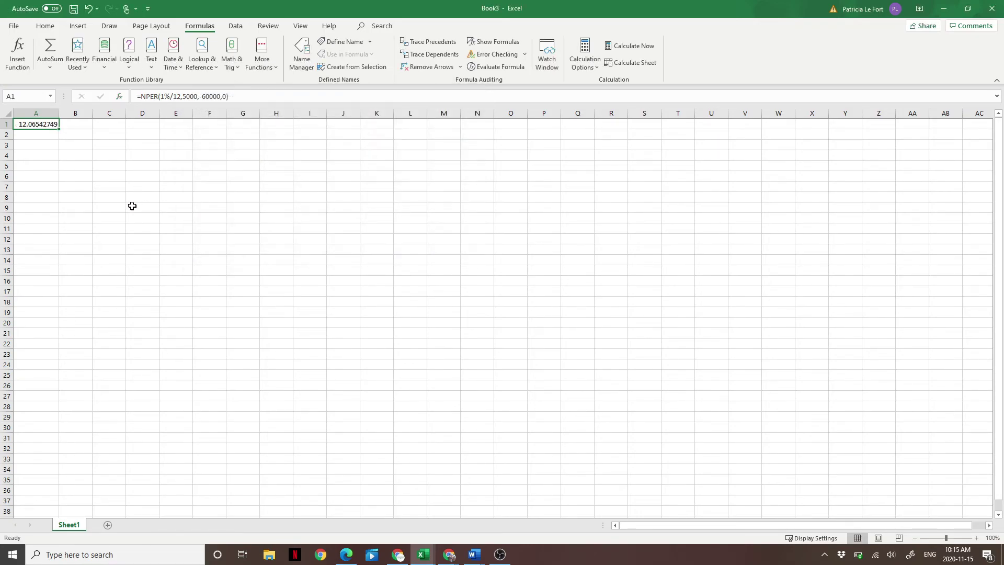